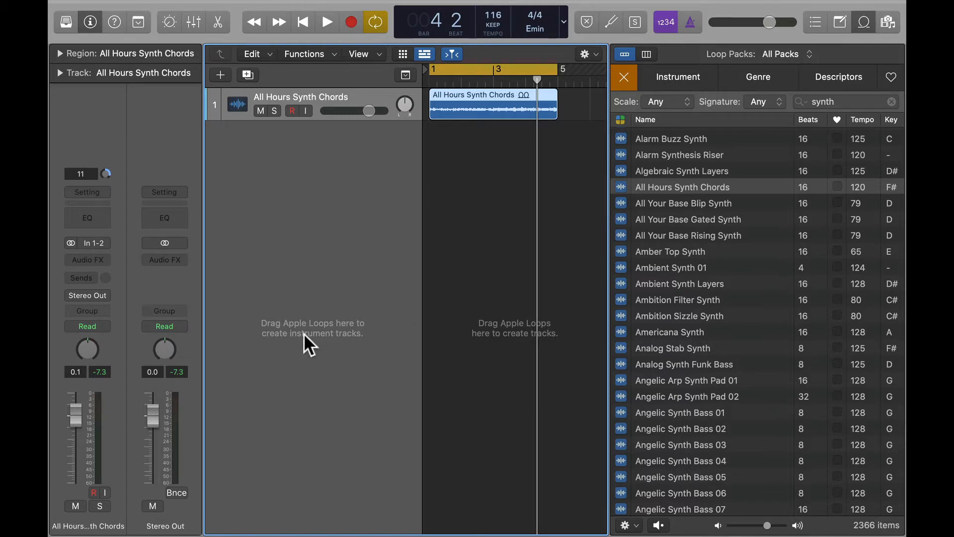
Audition the All Hours Synth Chords loop and enlarge its track height to show the stereo waveform larger
key("space")
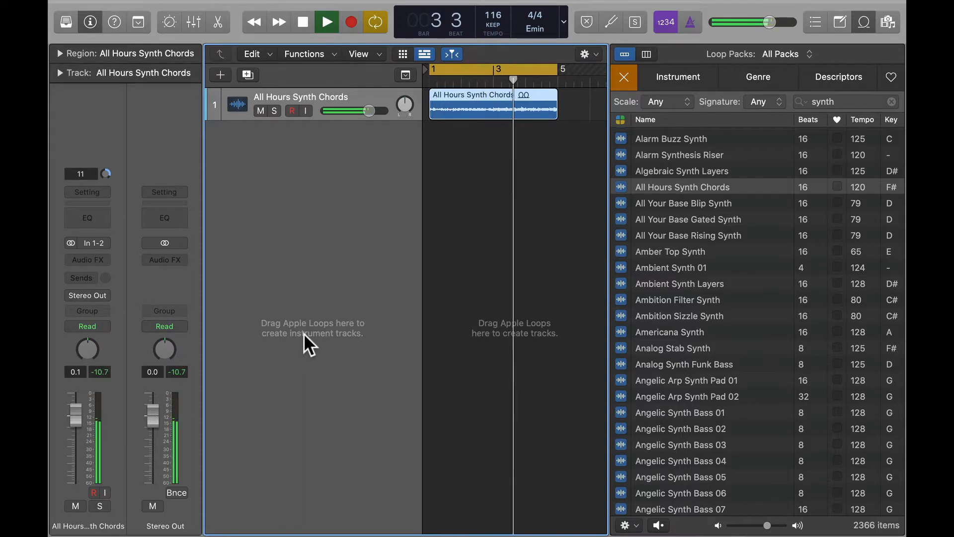
key("space")
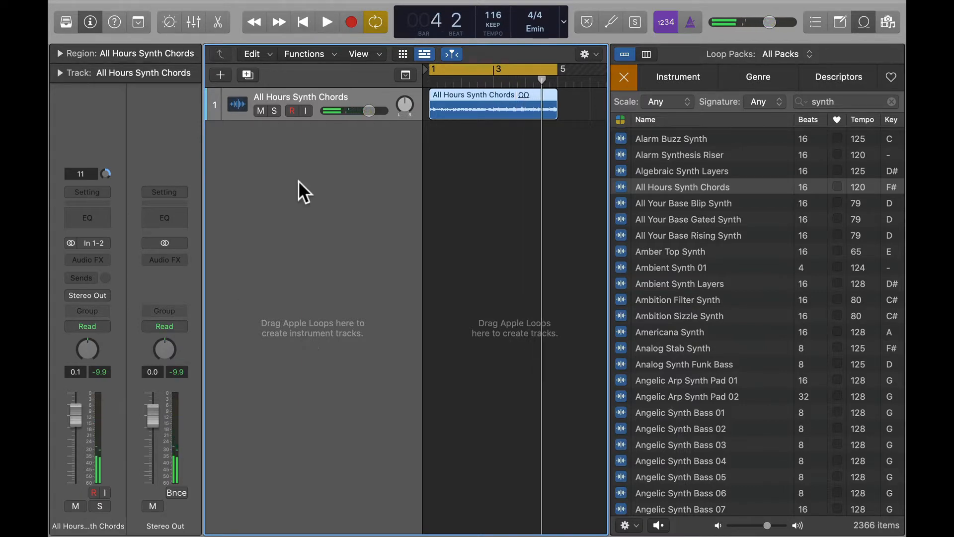
left_click_drag(391, 118, 399, 204)
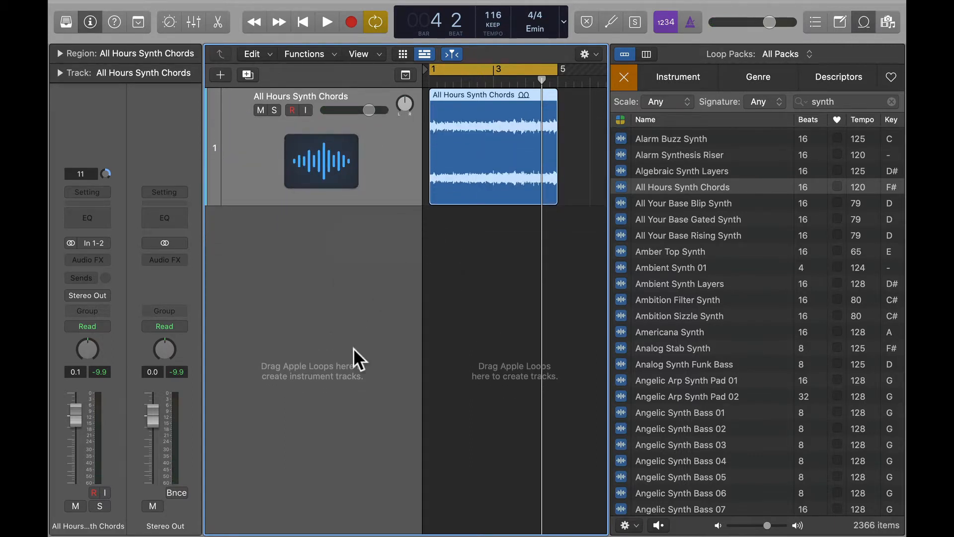
Insert the Volcano 3 plug-in on the All Hours Synth Chords track and hide the host header of its window
left_click(95, 259)
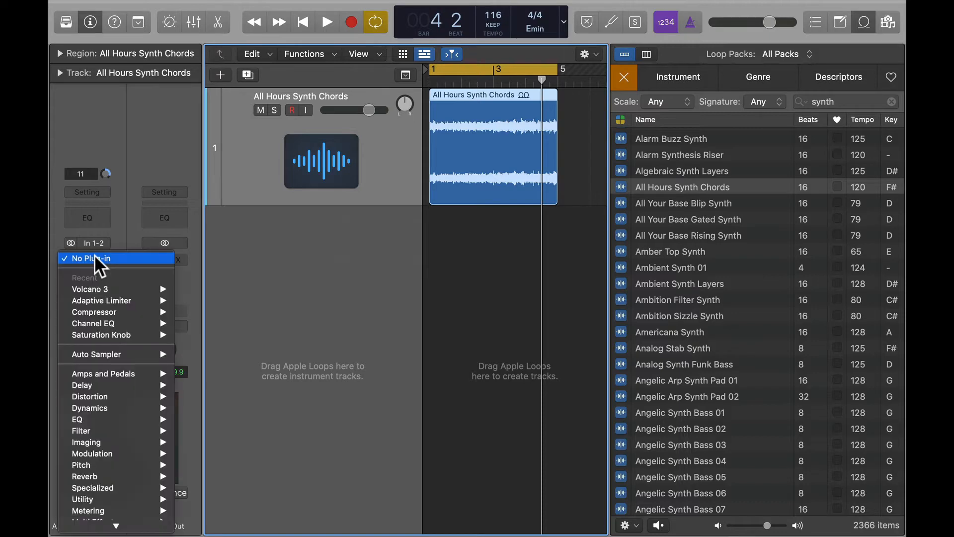
mouse_move(100, 288)
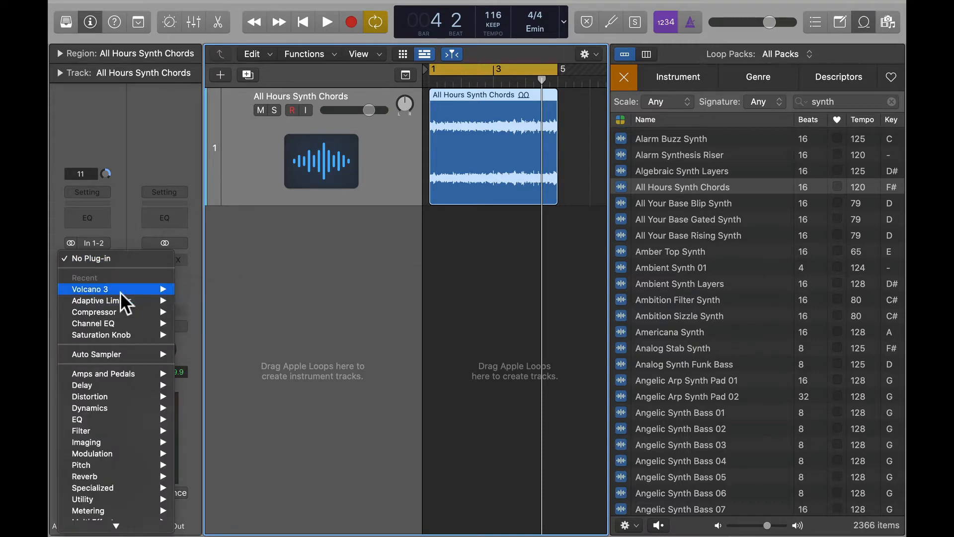
left_click(116, 290)
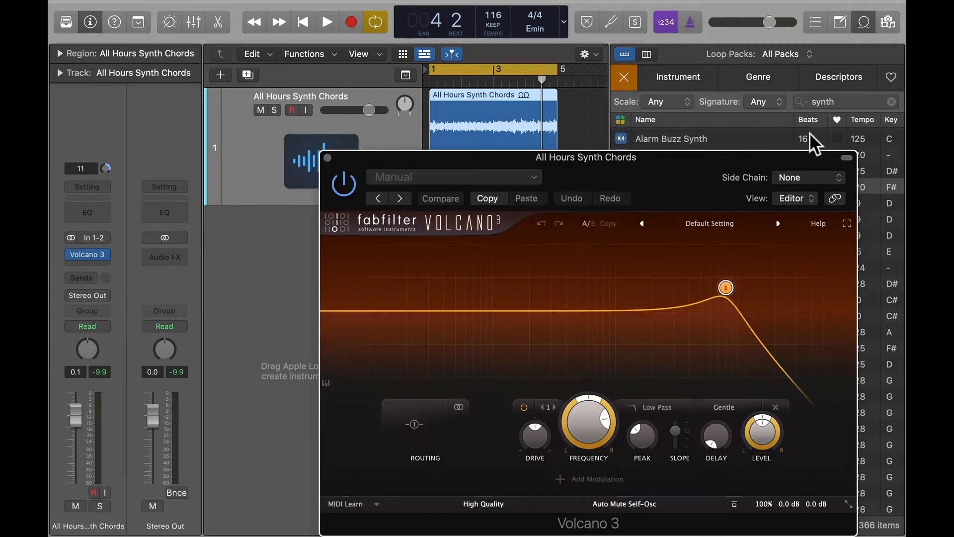
left_click(846, 157)
left_click_drag(671, 158, 564, 169)
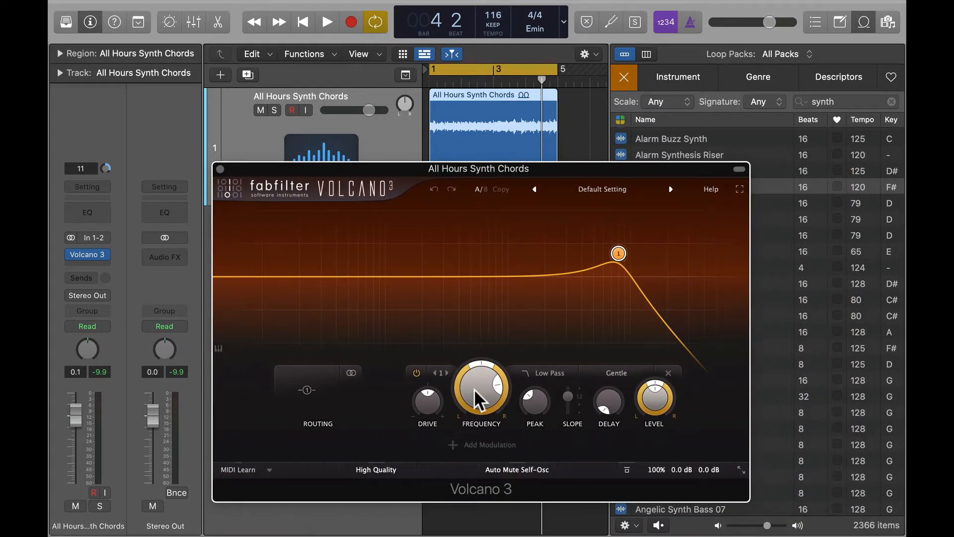
Play the loop while sweeping Filter 1's low-pass frequency down to about 72 Hz and back up into the upper range
key("space")
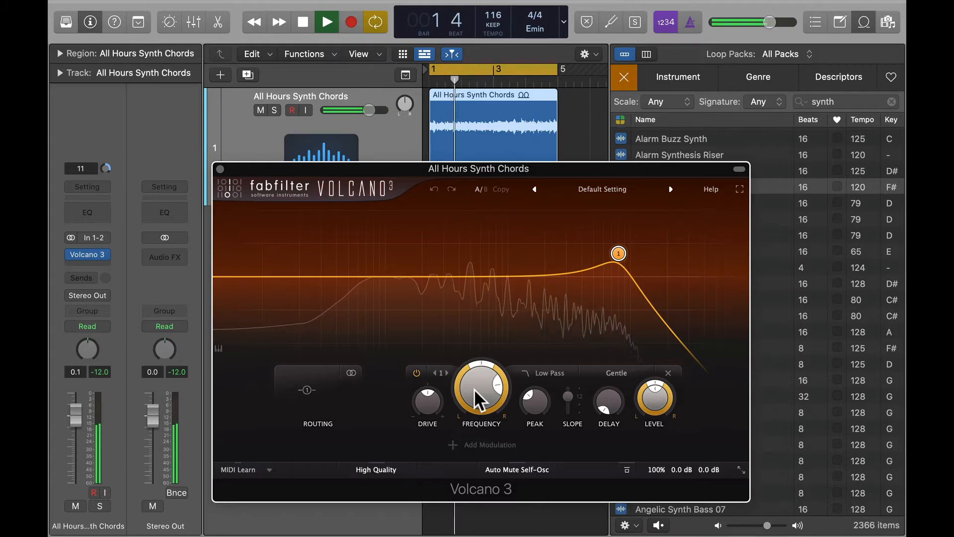
left_click_drag(566, 167, 564, 89)
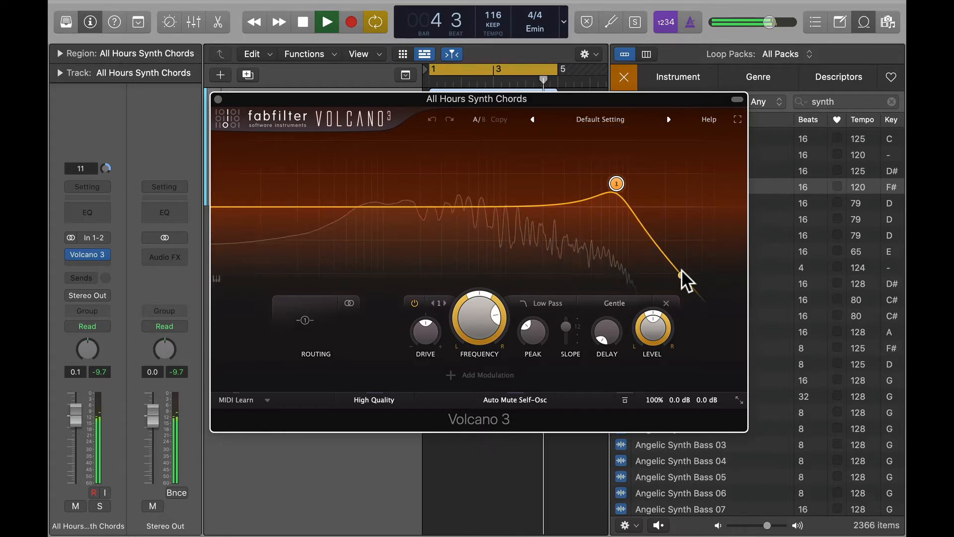
mouse_move(626, 182)
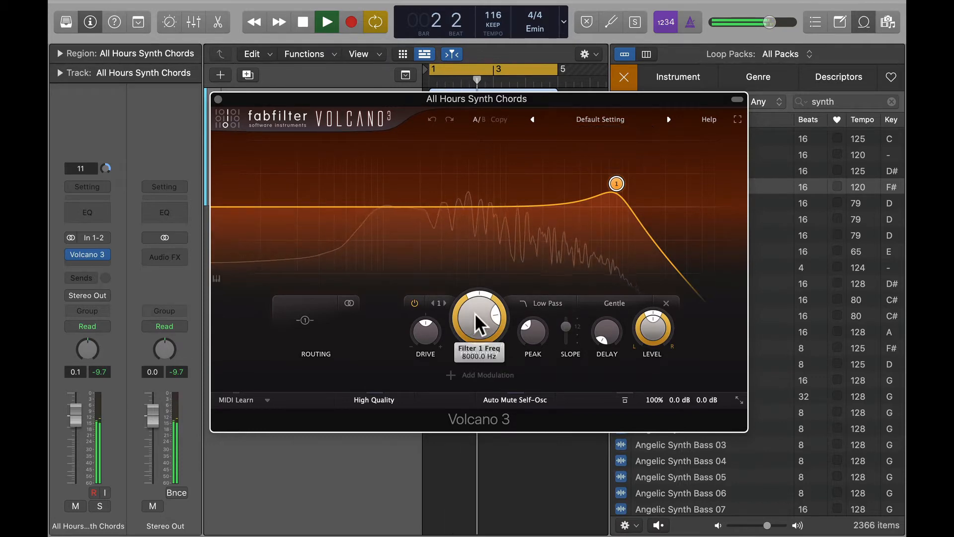
scroll(475, 312, "down", 3)
scroll(475, 313, "down", 6)
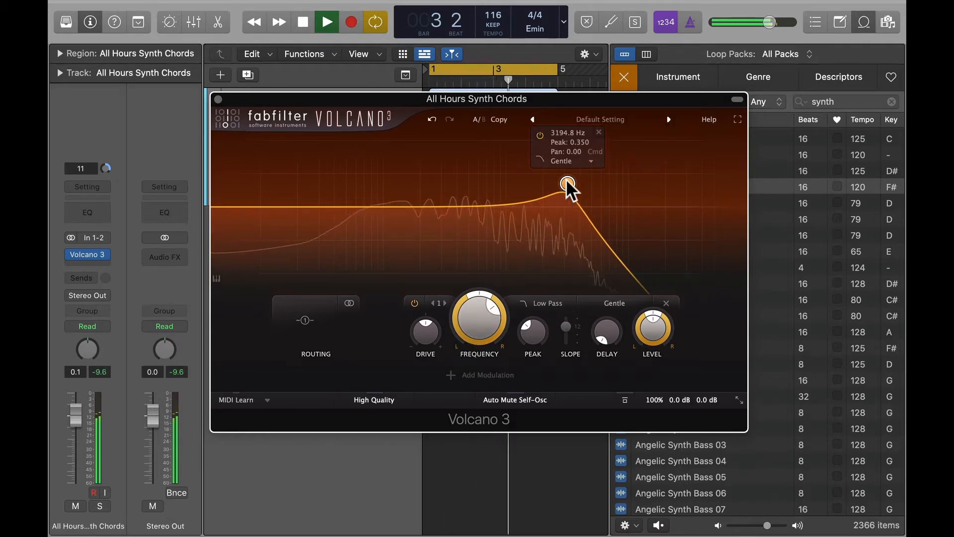
scroll(475, 328, "down", 8)
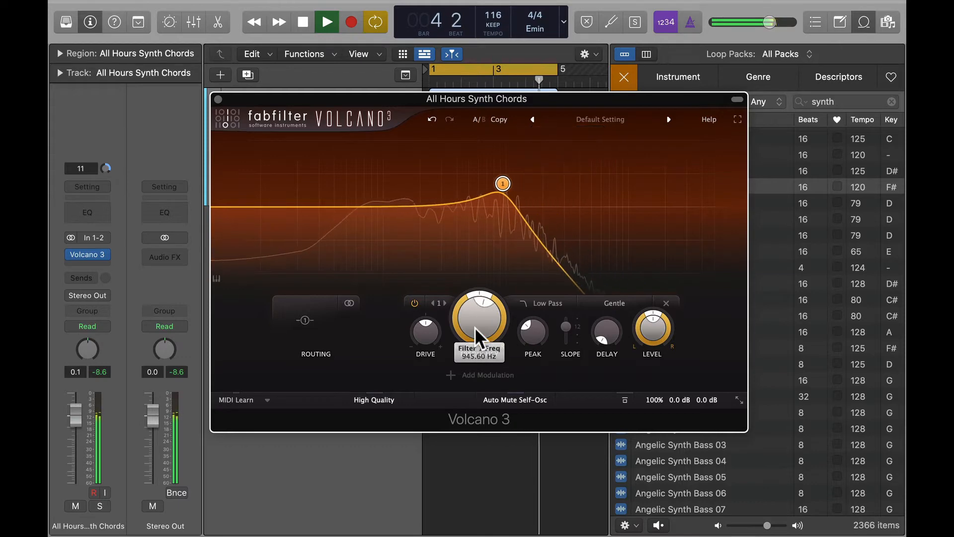
scroll(475, 328, "down", 8)
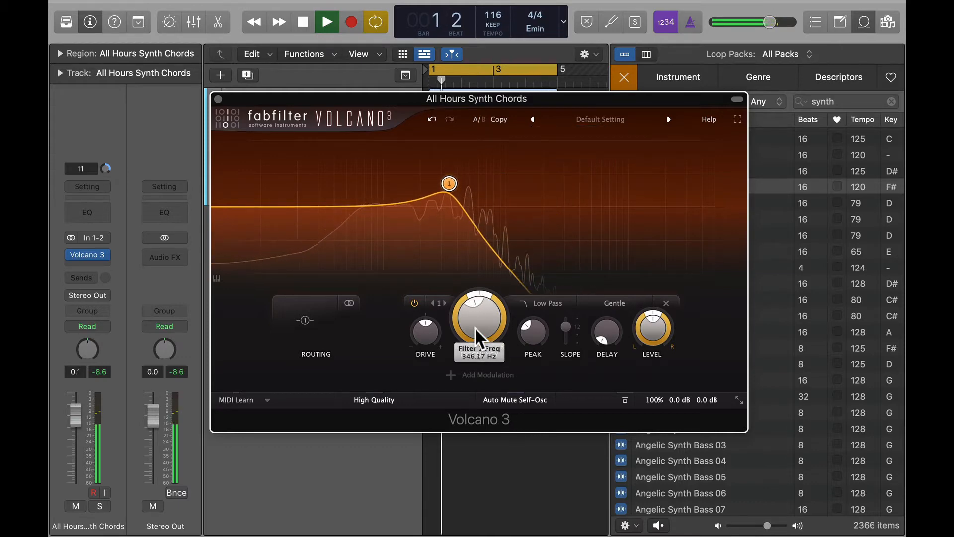
scroll(475, 327, "down", 6)
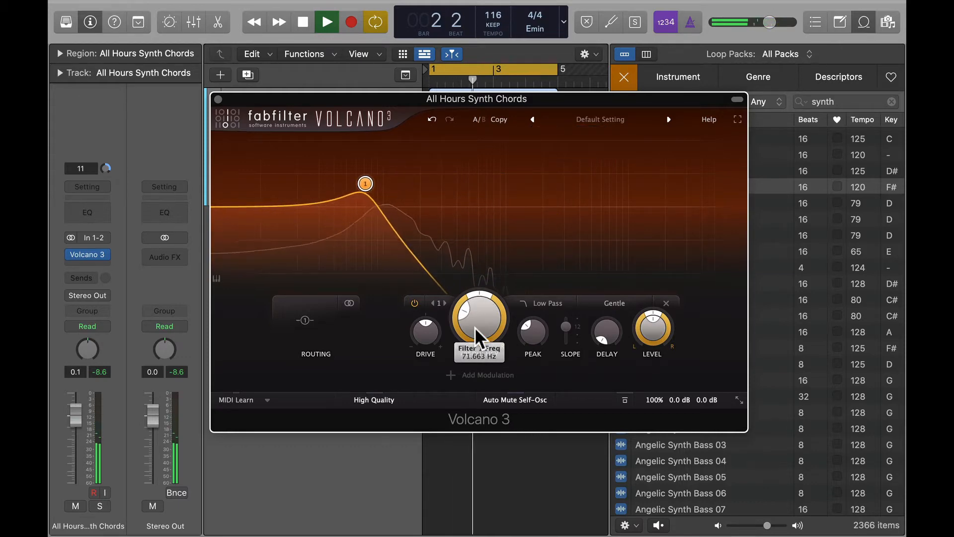
scroll(475, 327, "up", 15)
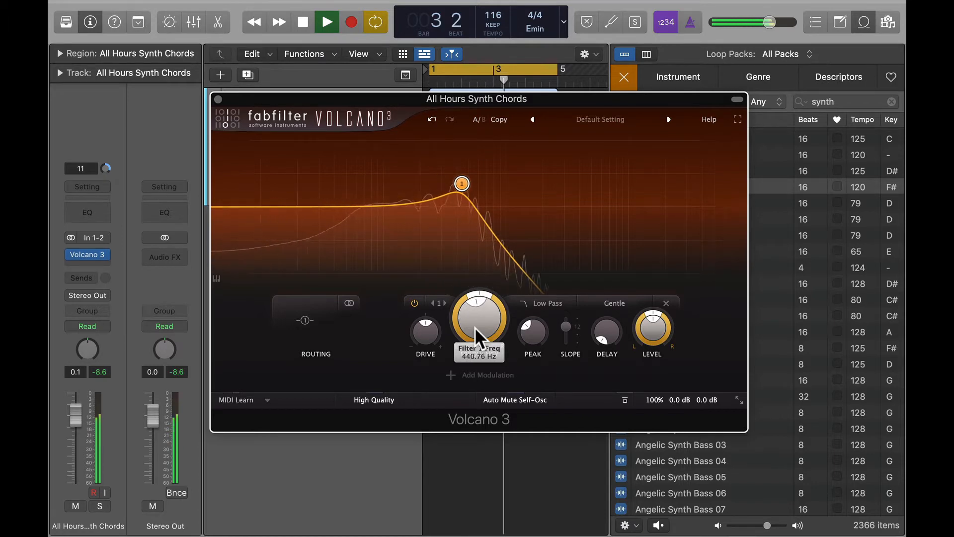
scroll(474, 328, "up", 4)
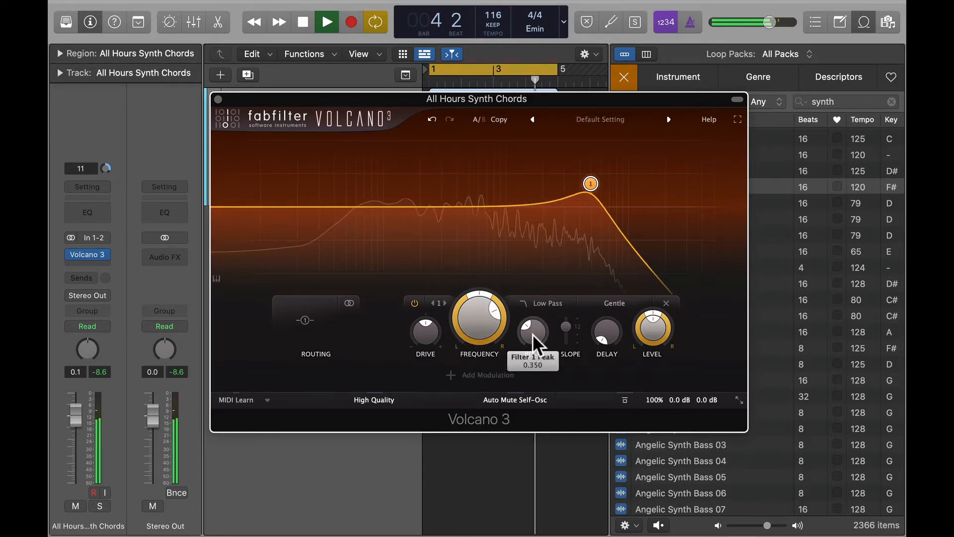
Raise Filter 1's peak above about 0.63 in stages while sweeping its frequency down to about 91 Hz
scroll(532, 333, "up", 3)
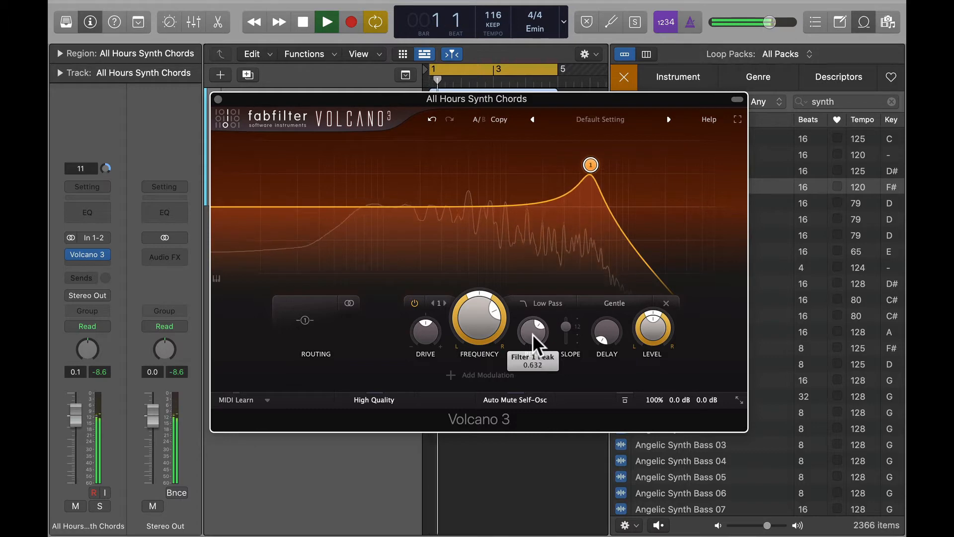
scroll(474, 317, "down", 15)
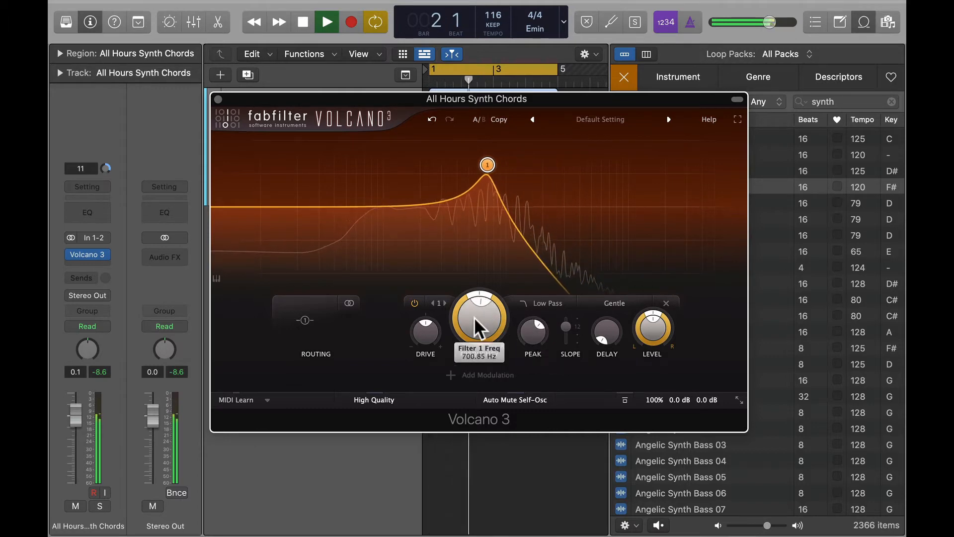
scroll(474, 317, "down", 3)
scroll(475, 317, "up", 5)
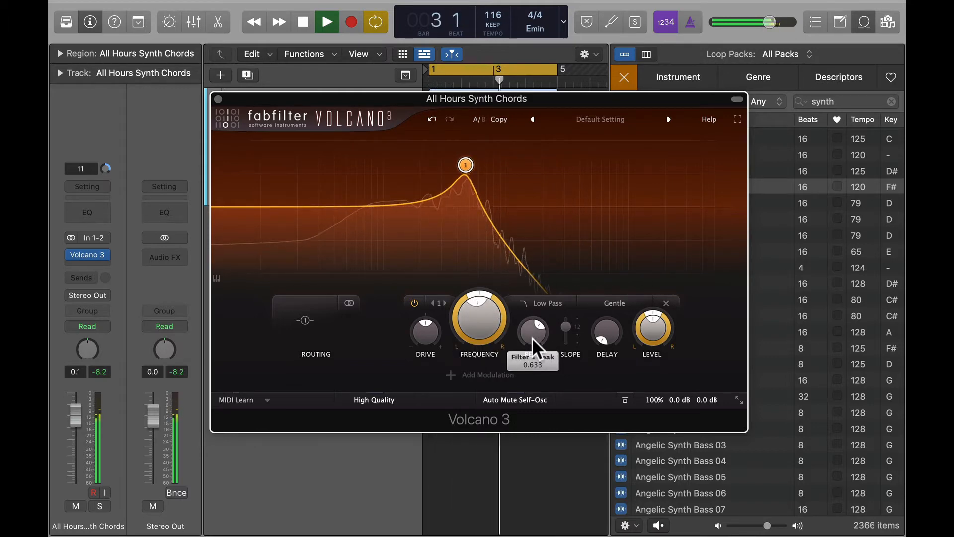
scroll(532, 338, "up", 2)
scroll(484, 318, "down", 6)
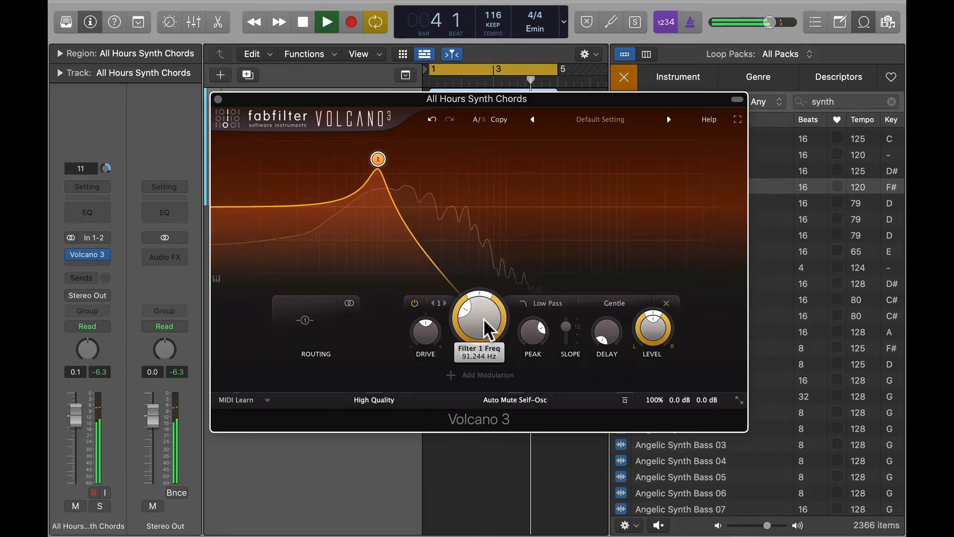
Raise Filter 1's frequency to about 10587 Hz and reduce its peak to below 0.69
scroll(483, 319, "up", 5)
scroll(484, 319, "up", 16)
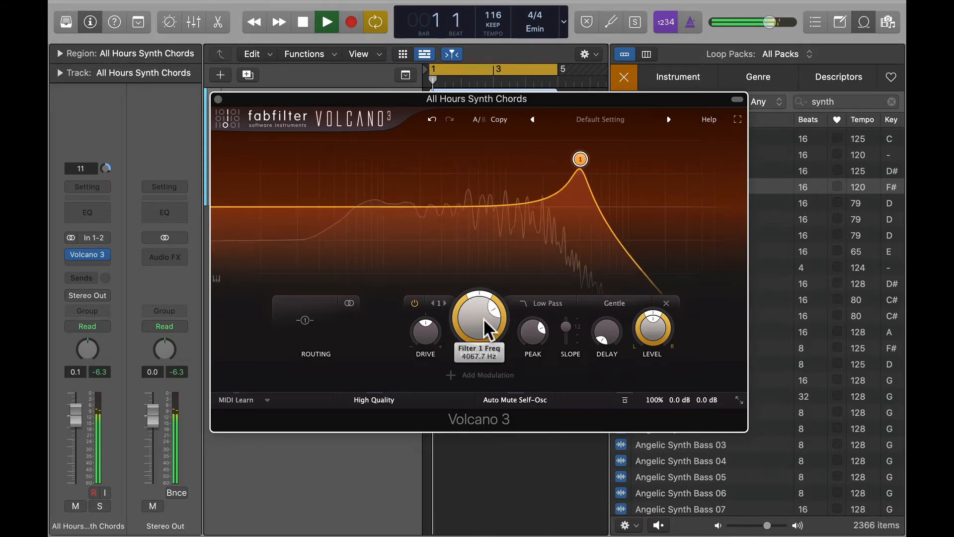
scroll(483, 318, "up", 2)
scroll(534, 331, "down", 3)
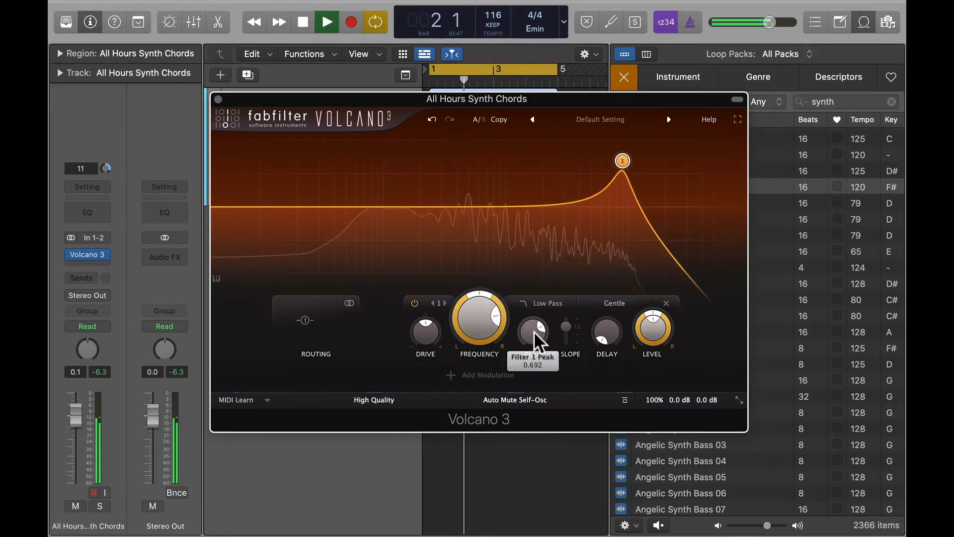
scroll(480, 319, "up", 3)
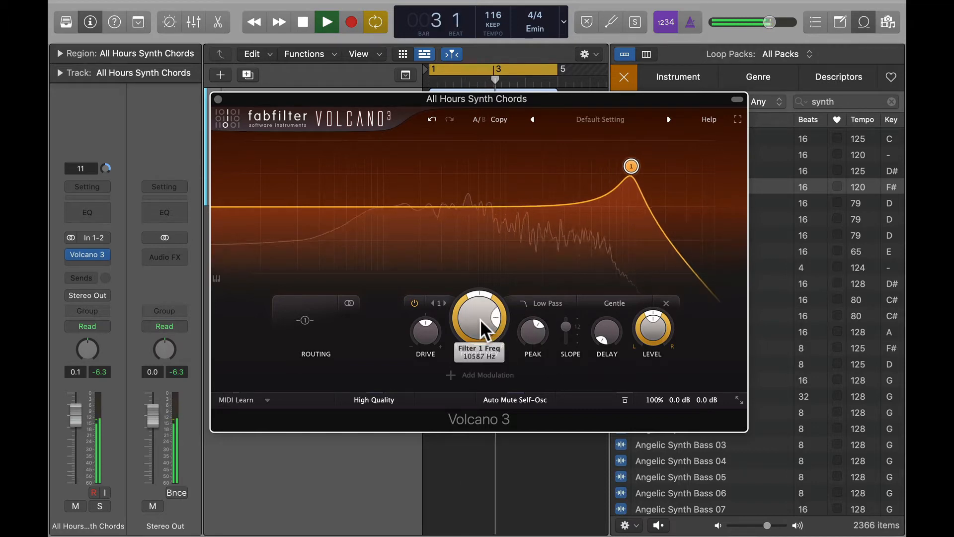
Add a new XLFO modulation source and assign it to Filter 1's frequency
left_click(463, 375)
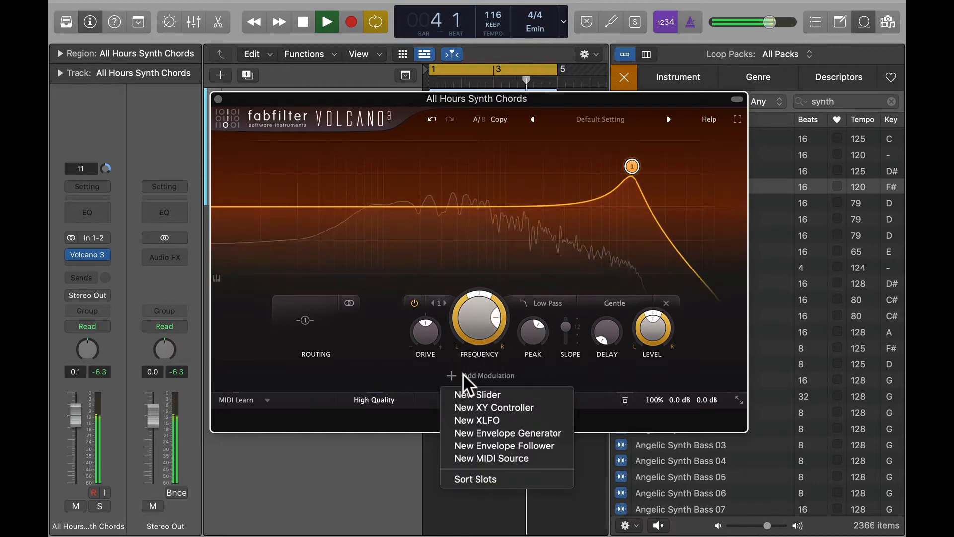
left_click(480, 419)
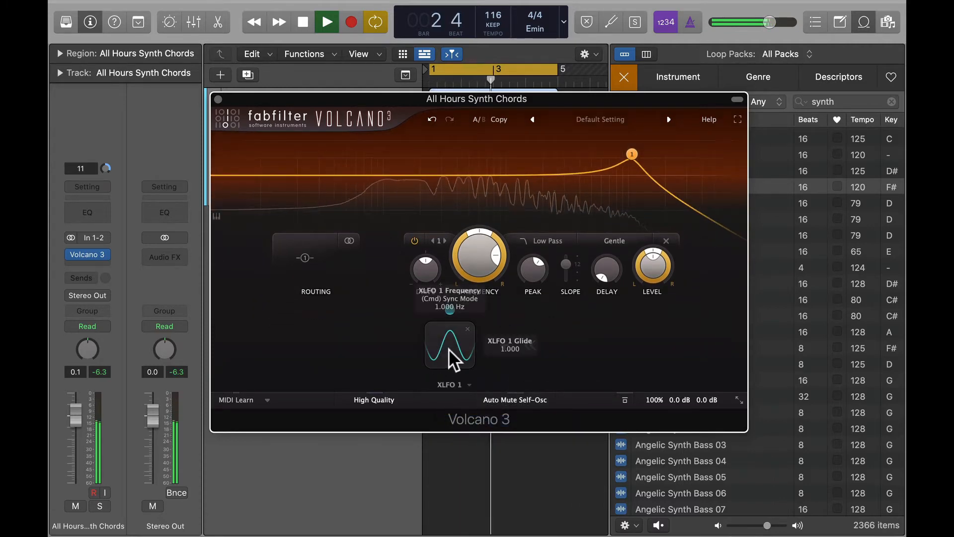
mouse_move(448, 348)
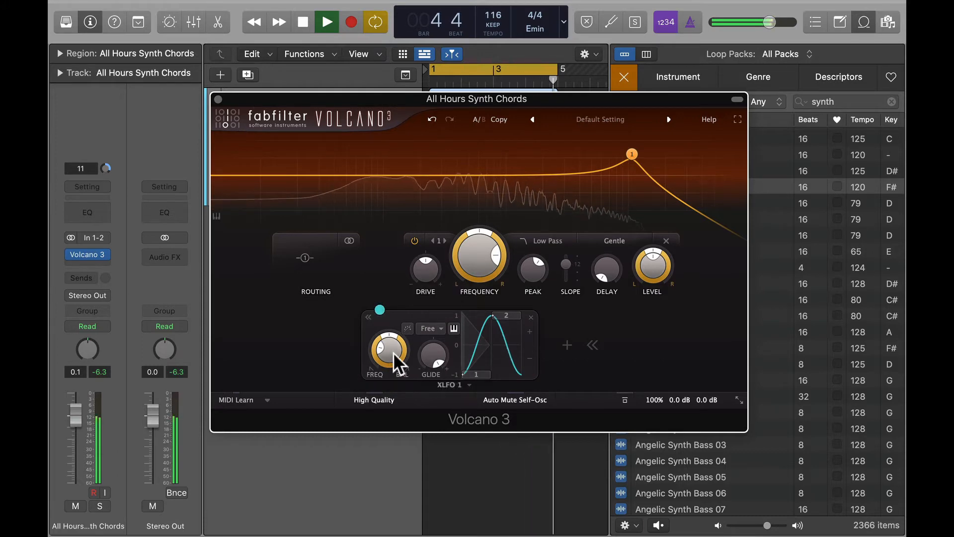
mouse_move(390, 349)
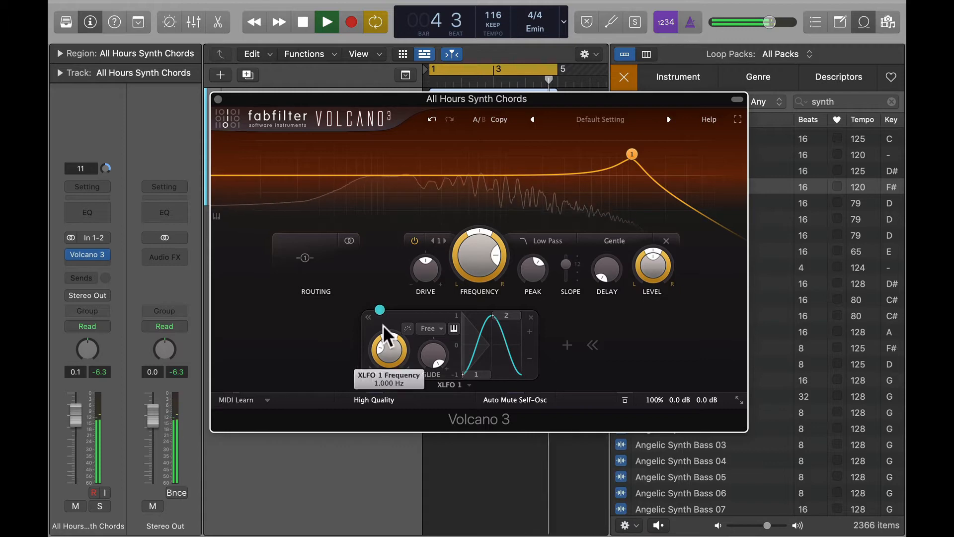
left_click_drag(380, 308, 473, 259)
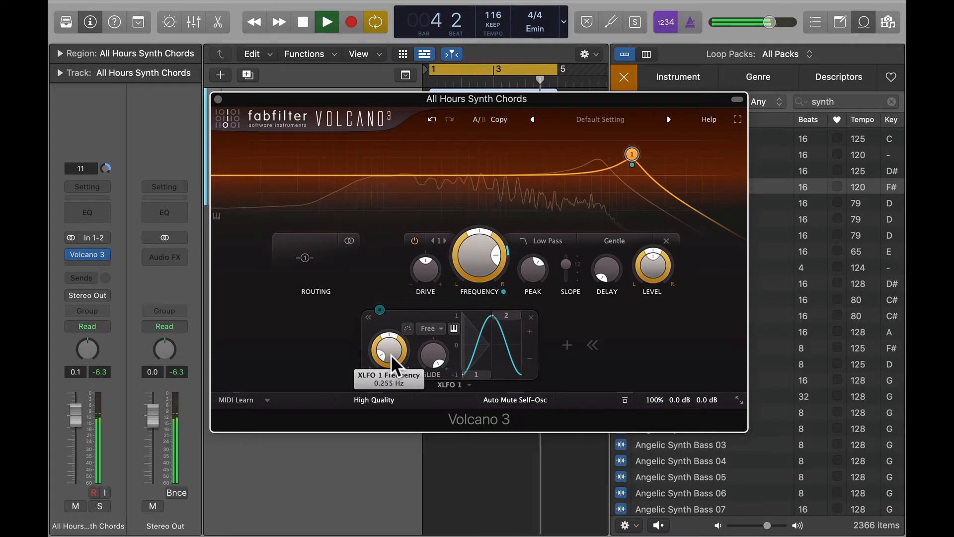
Sweep the XLFO 1 frequency between about 0.03 Hz and 87 Hz, settling at about 7.1 Hz
scroll(391, 354, "down", 5)
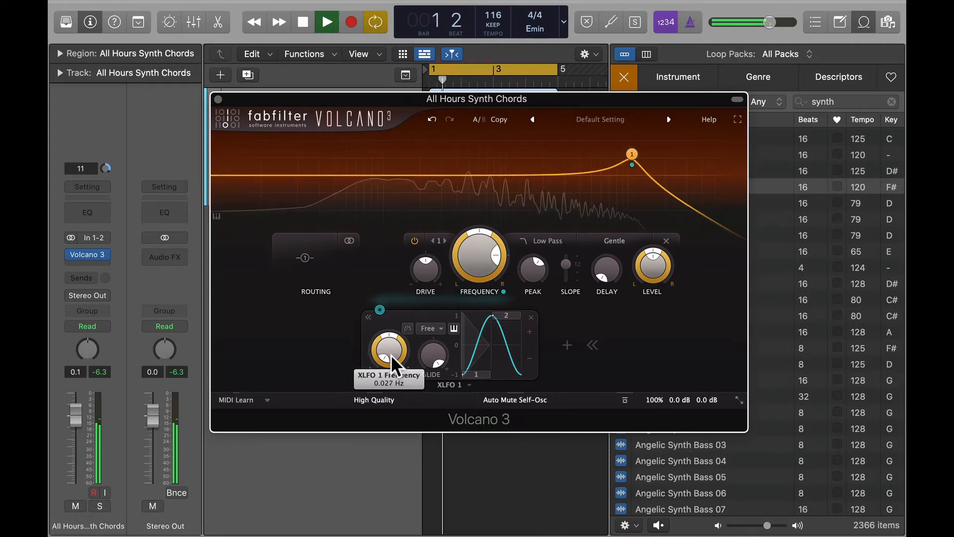
scroll(391, 354, "up", 5)
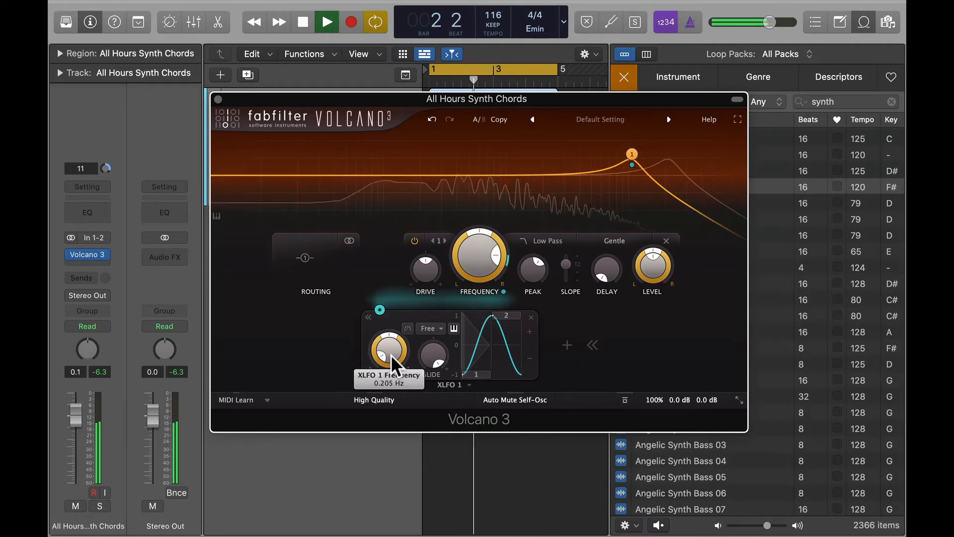
scroll(390, 354, "up", 12)
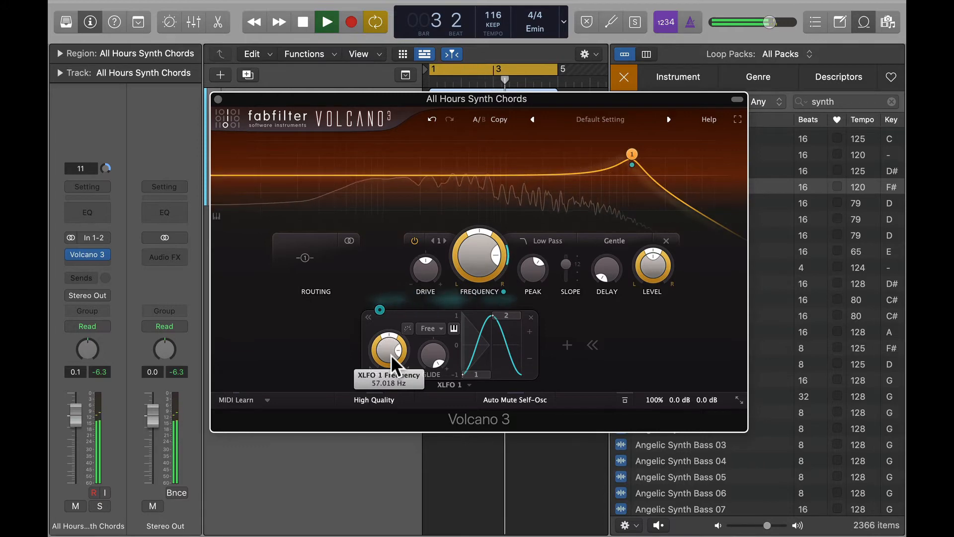
scroll(391, 354, "down", 2)
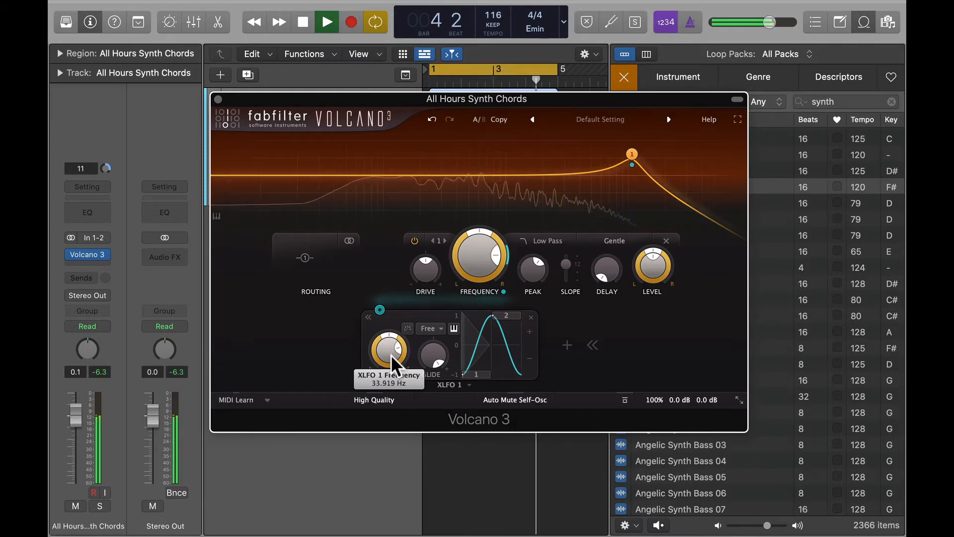
scroll(391, 354, "down", 3)
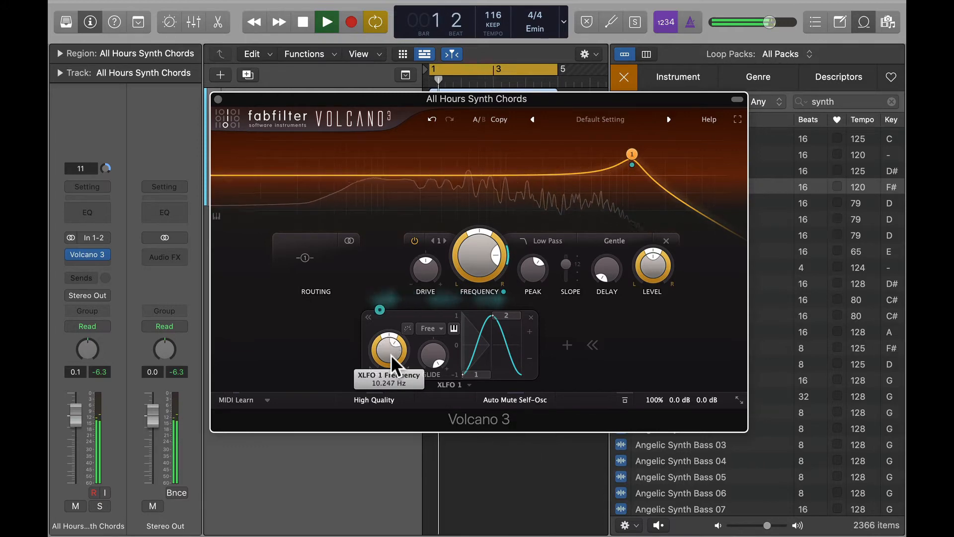
scroll(390, 354, "up", 8)
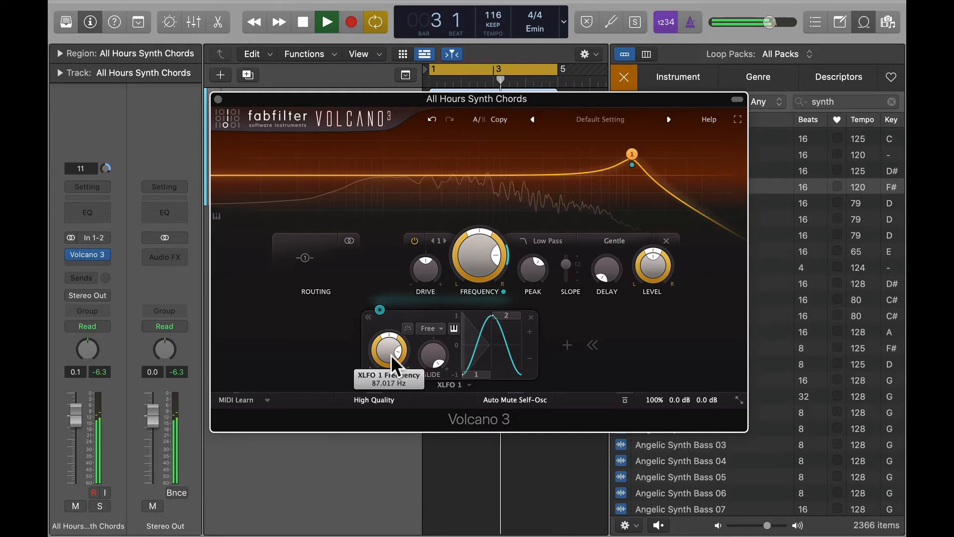
scroll(390, 354, "down", 4)
scroll(387, 350, "down", 3)
scroll(387, 352, "down", 3)
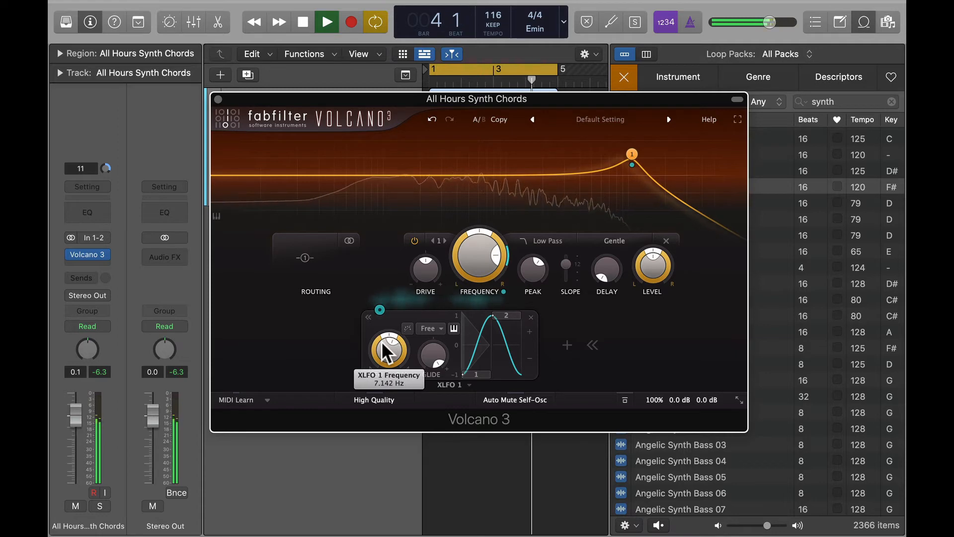
Slow XLFO 1 to 0.360 Hz and try smaller and larger amounts of its modulation on Filter 1's frequency
scroll(387, 350, "down", 3)
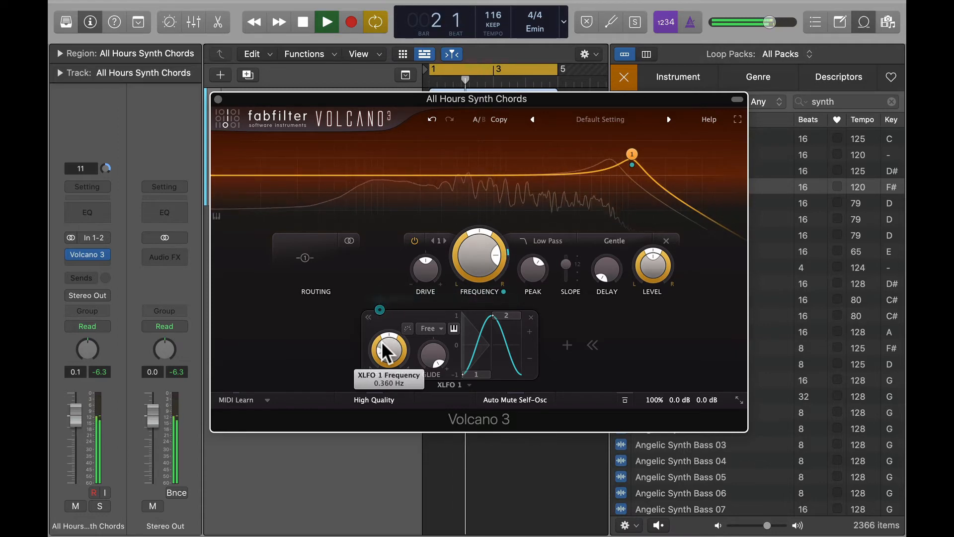
mouse_move(503, 292)
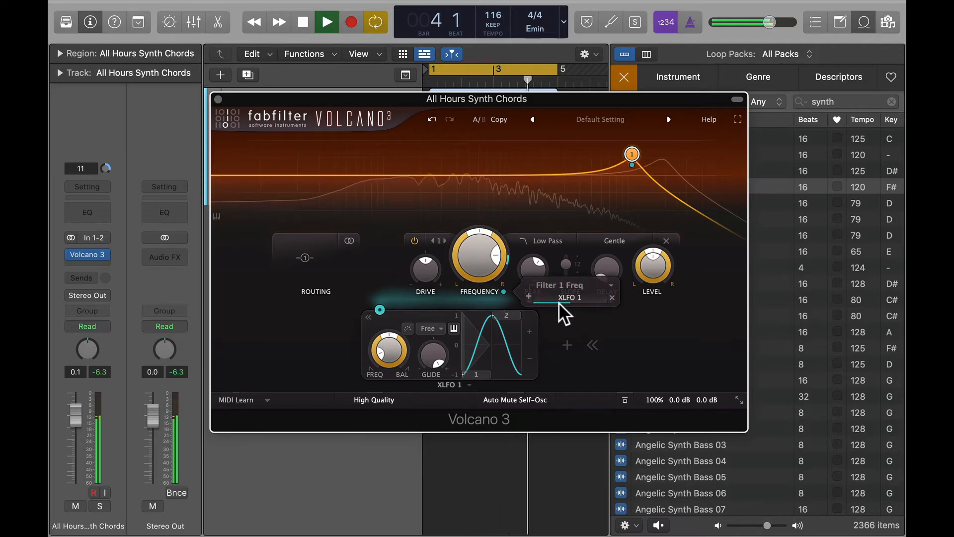
scroll(533, 267, "up", 3)
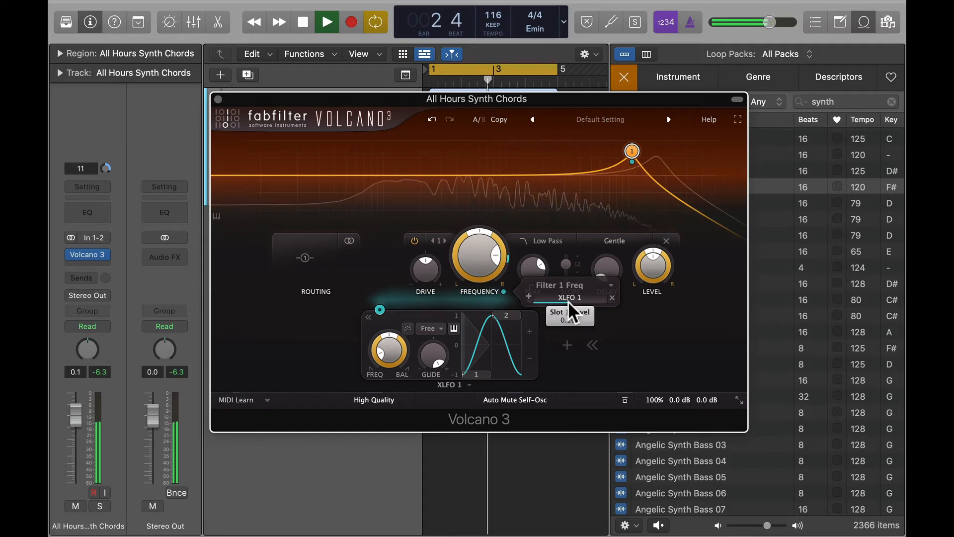
left_click_drag(567, 302, 654, 303)
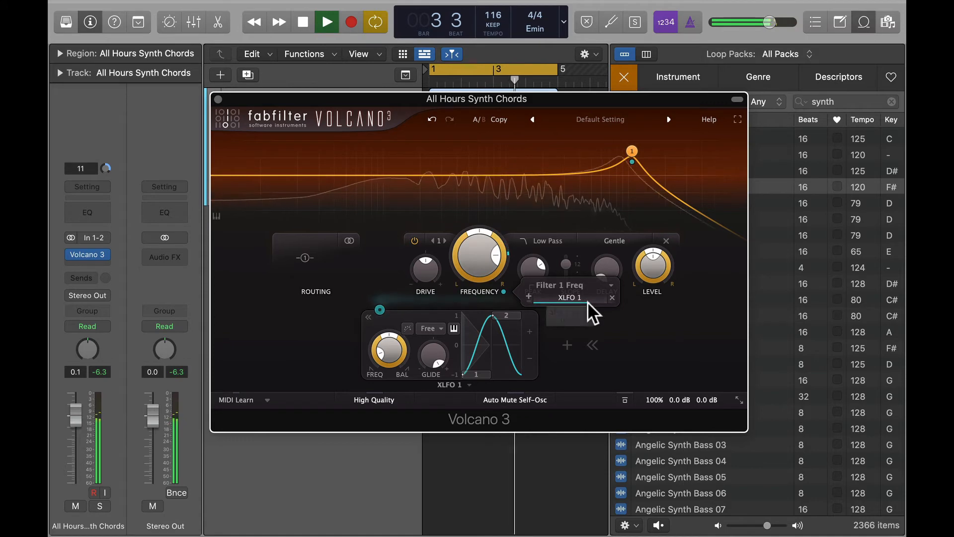
left_click_drag(588, 303, 488, 297)
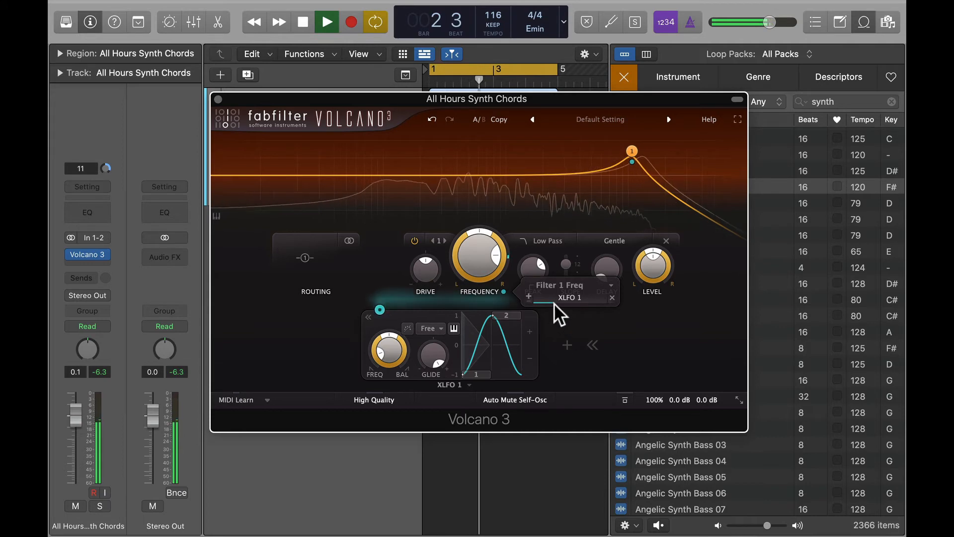
mouse_move(553, 301)
left_click_drag(553, 301, 615, 301)
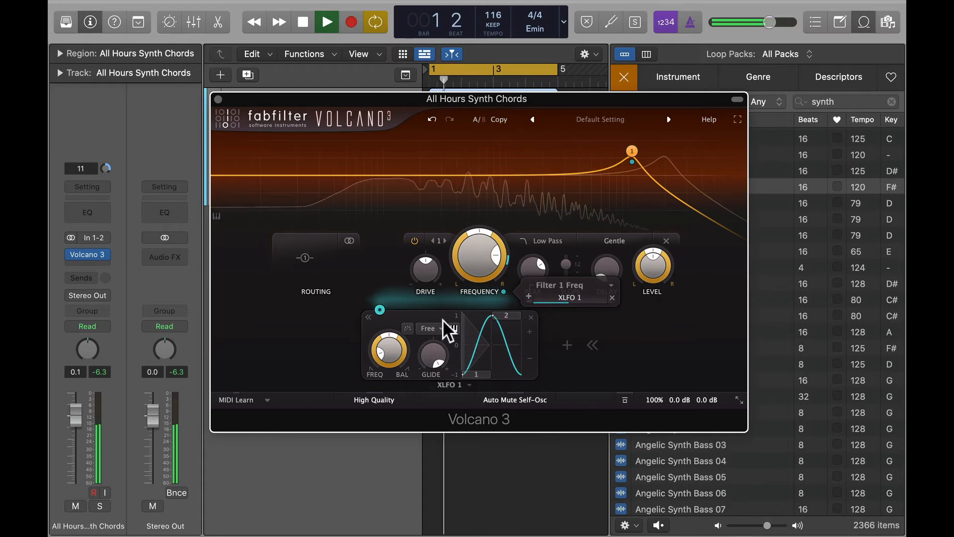
Add a new Envelope Generator modulation source and assign it to Filter 1's frequency alongside XLFO 1
left_click(368, 317)
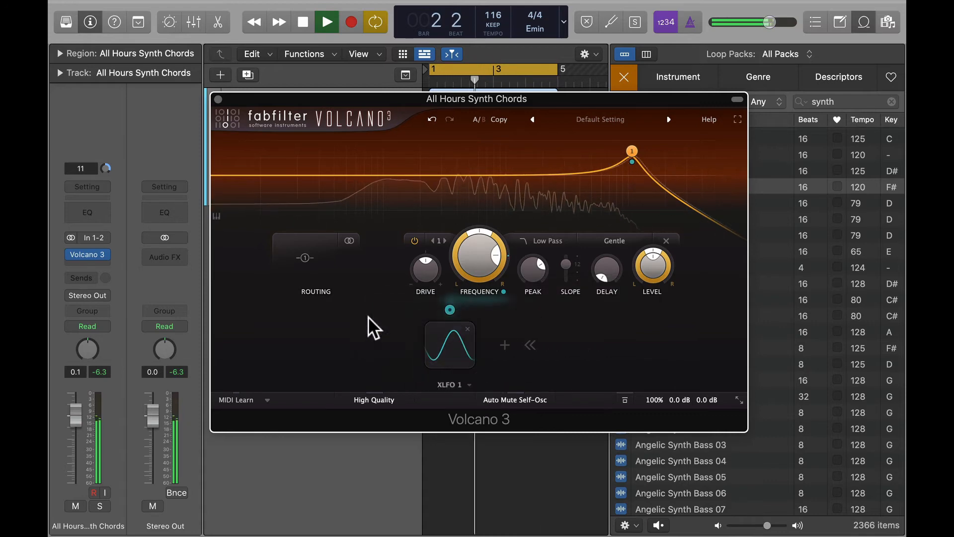
left_click(504, 345)
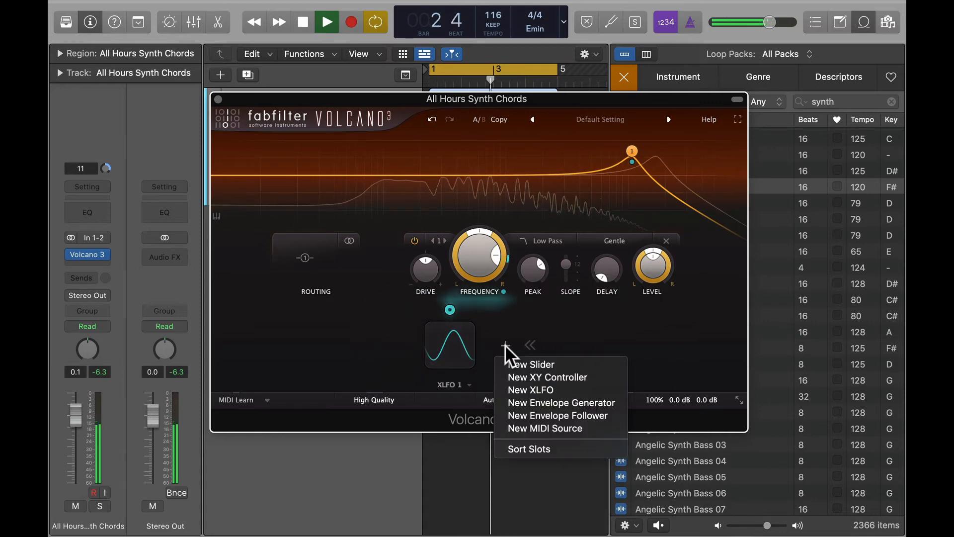
left_click(548, 403)
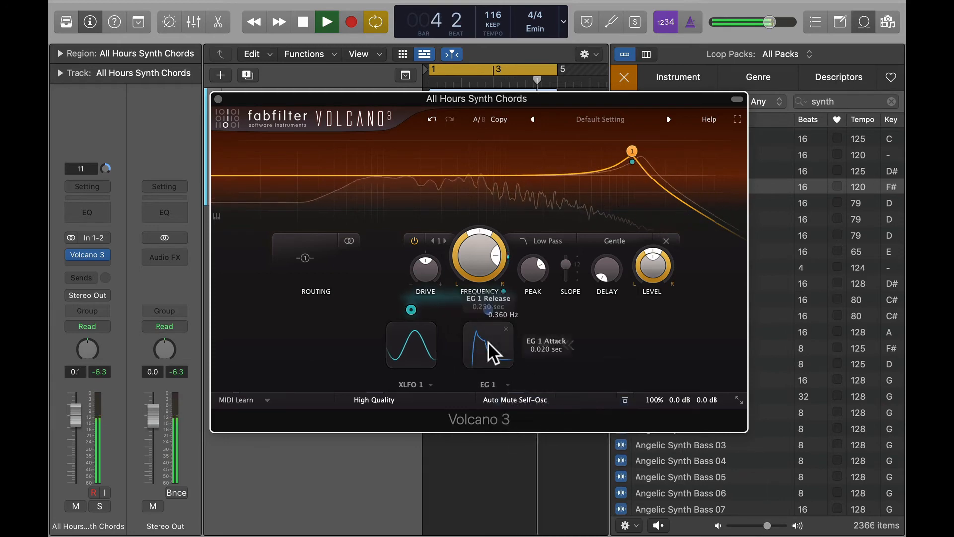
left_click_drag(488, 309, 479, 259)
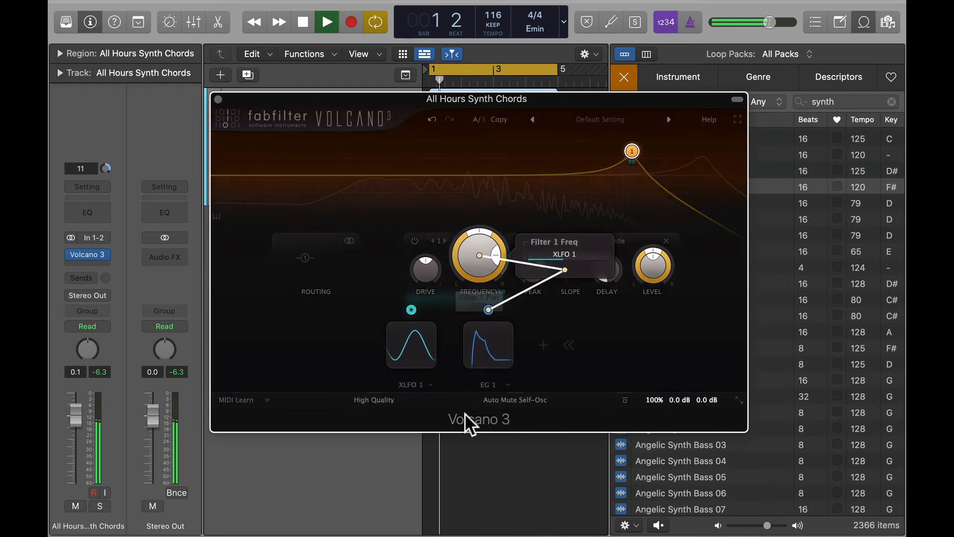
Lengthen EG 1's attack and adjust its modulation amount on Filter 1's frequency, trying higher and lower levels
left_click(488, 341)
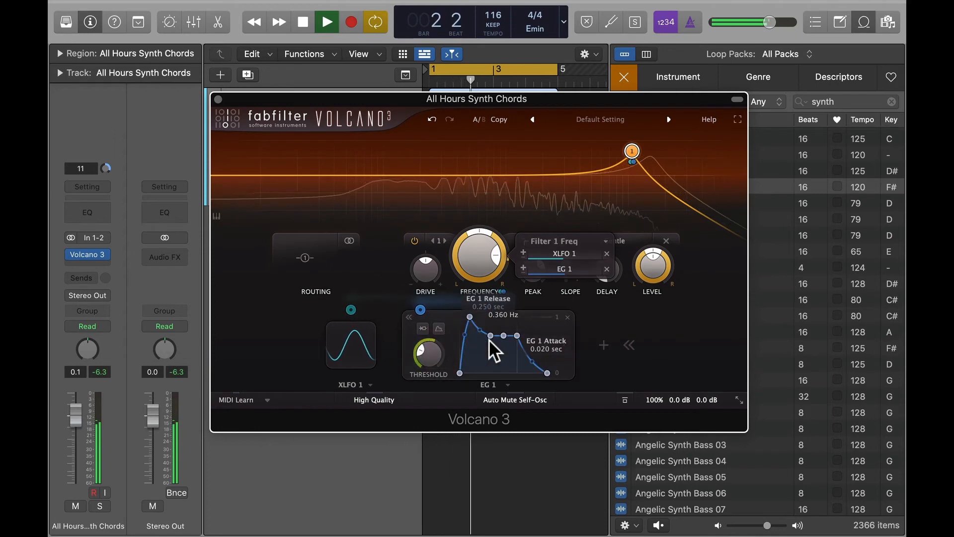
left_click_drag(467, 316, 490, 314)
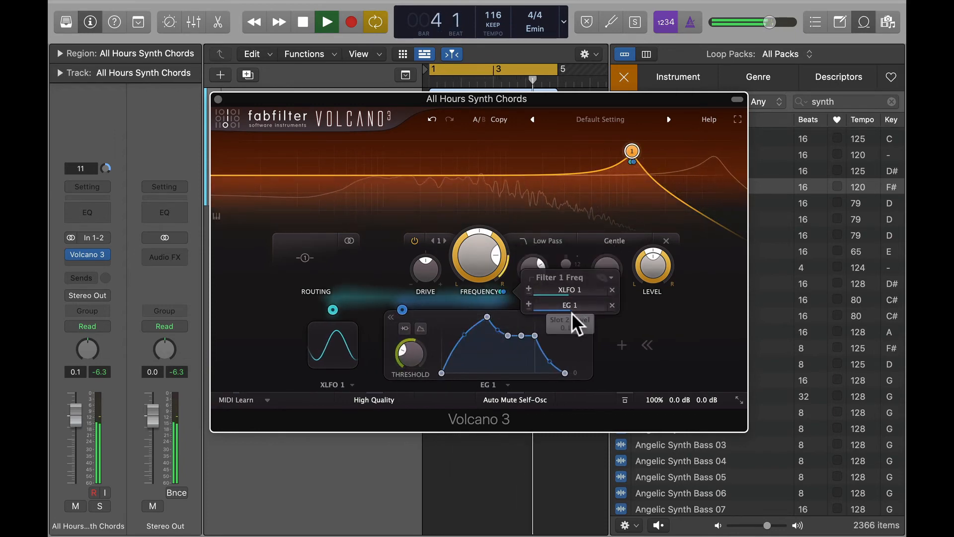
left_click_drag(569, 309, 637, 308)
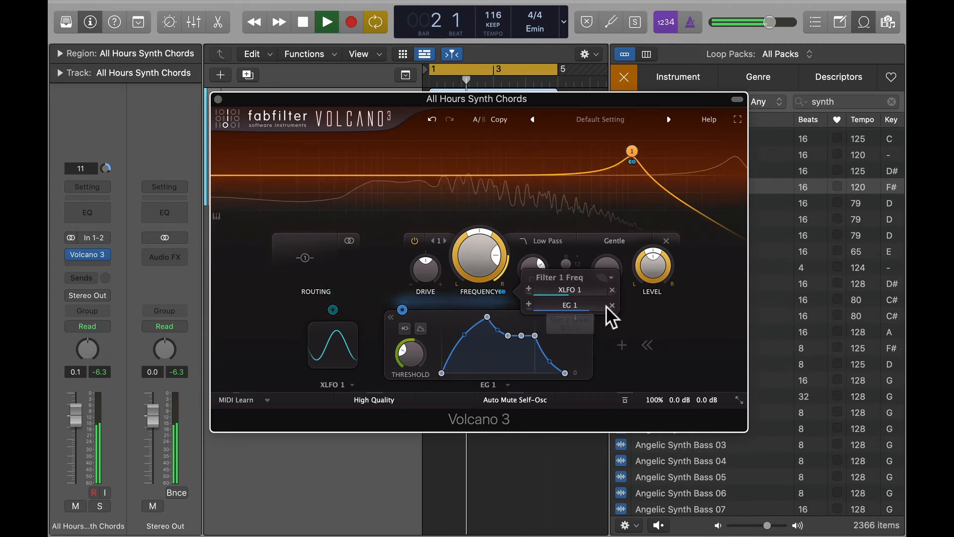
left_click_drag(588, 308, 523, 314)
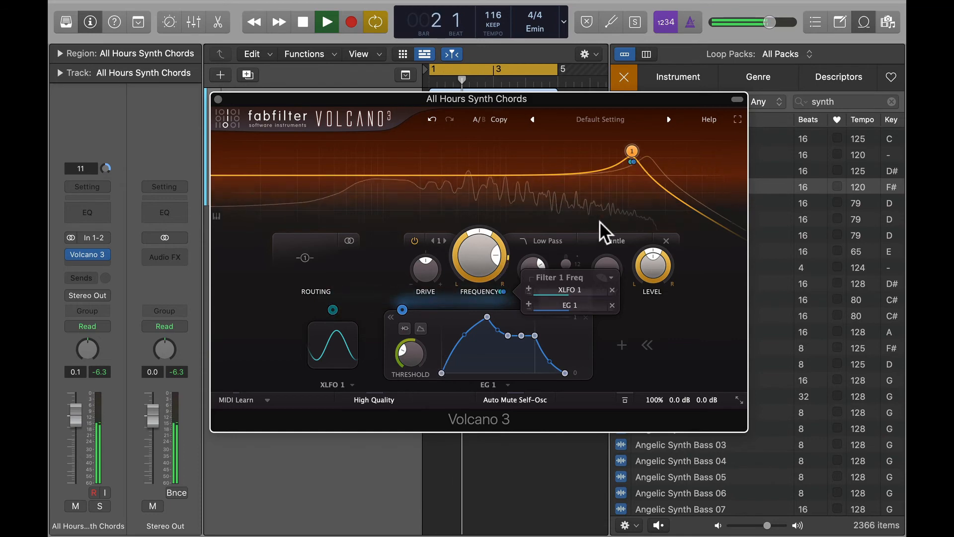
Lower Filter 1's base frequency while keeping both modulation sources assigned, and stop playback with the envelope editor collapsed
mouse_move(629, 155)
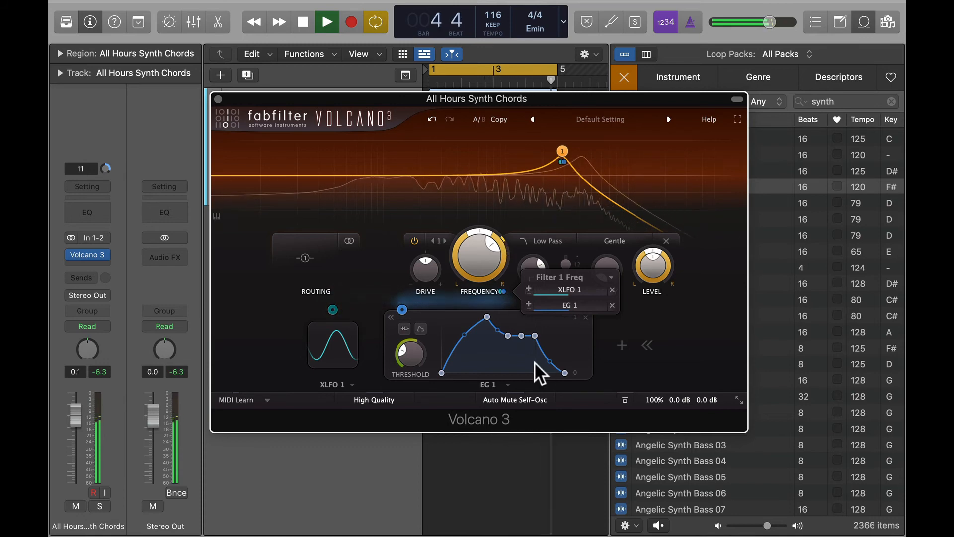
left_click(651, 370)
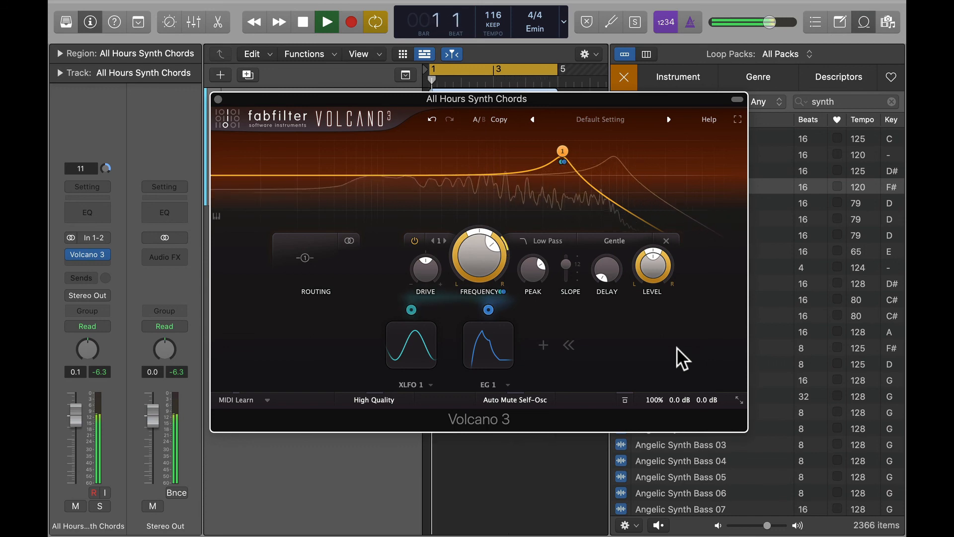
key("space")
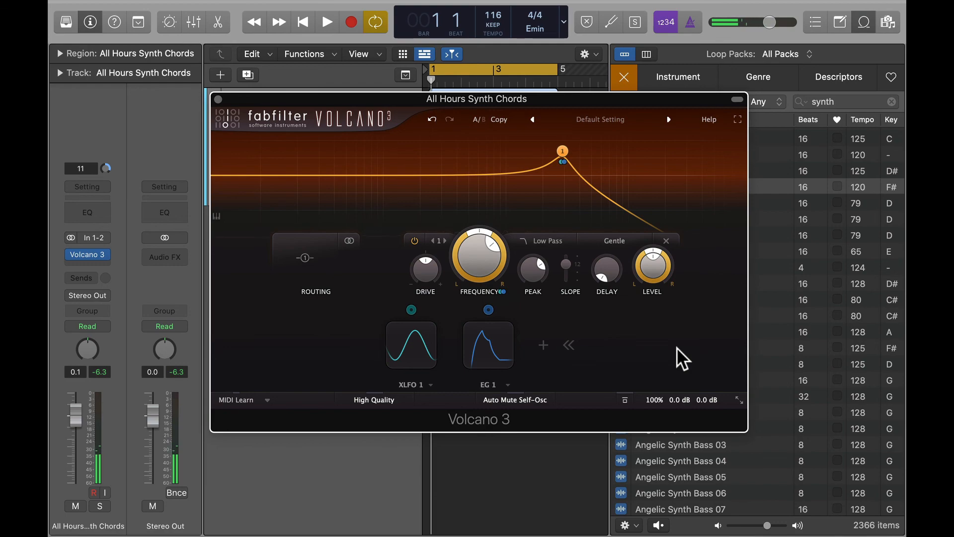